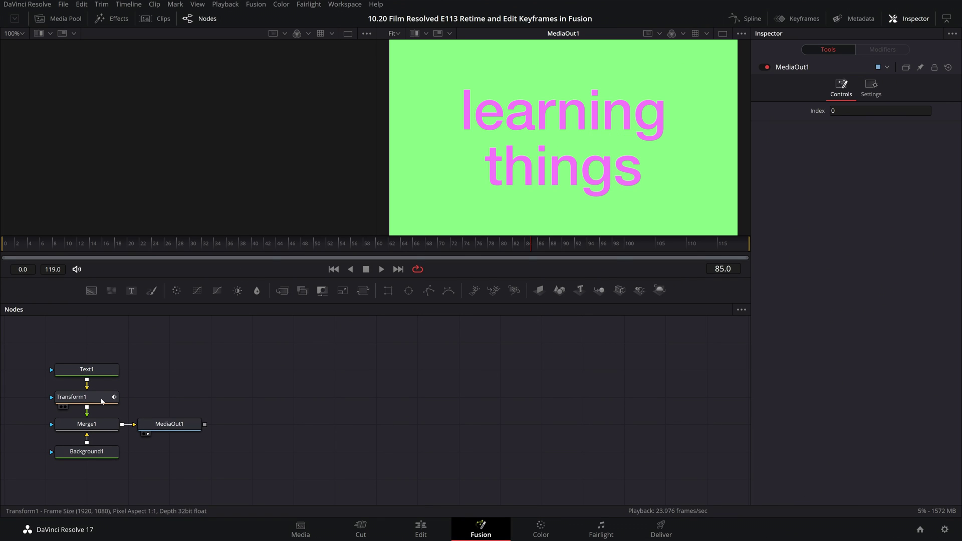
Show the Transform1 node in the first viewer and open the Keyframes editor
left_click(102, 402)
key("1")
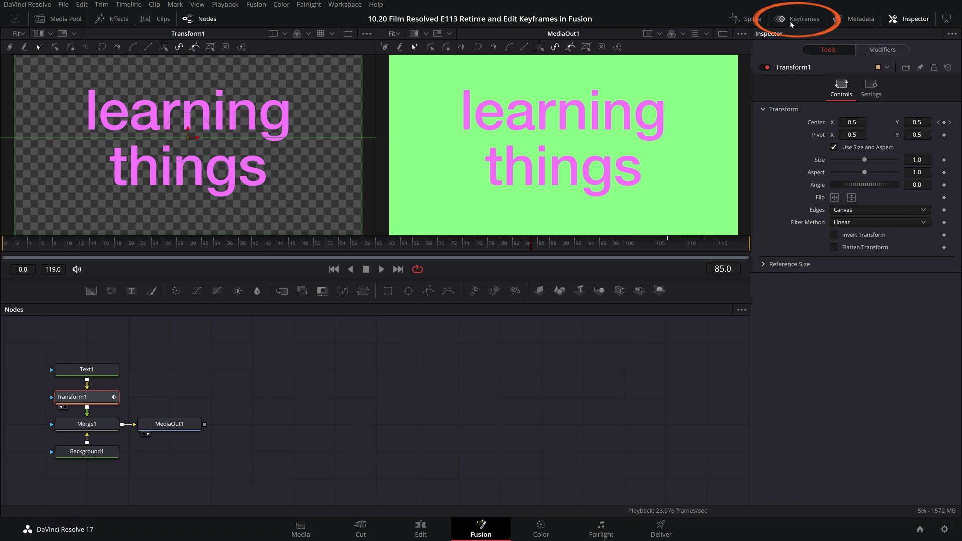
left_click(722, 28)
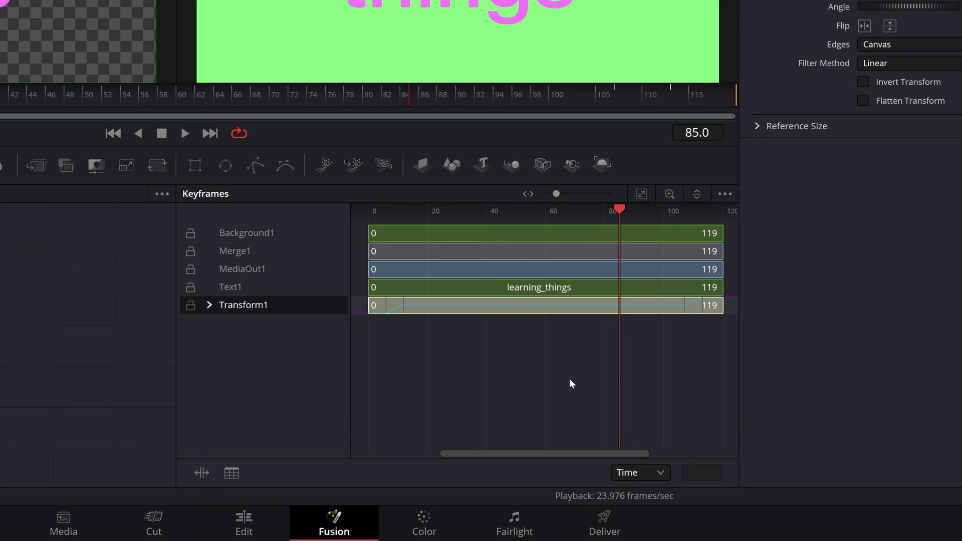
Limit the Keyframes editor to selected tools, and test the filter by adding Background1 to the selection and removing it again
left_click(726, 194)
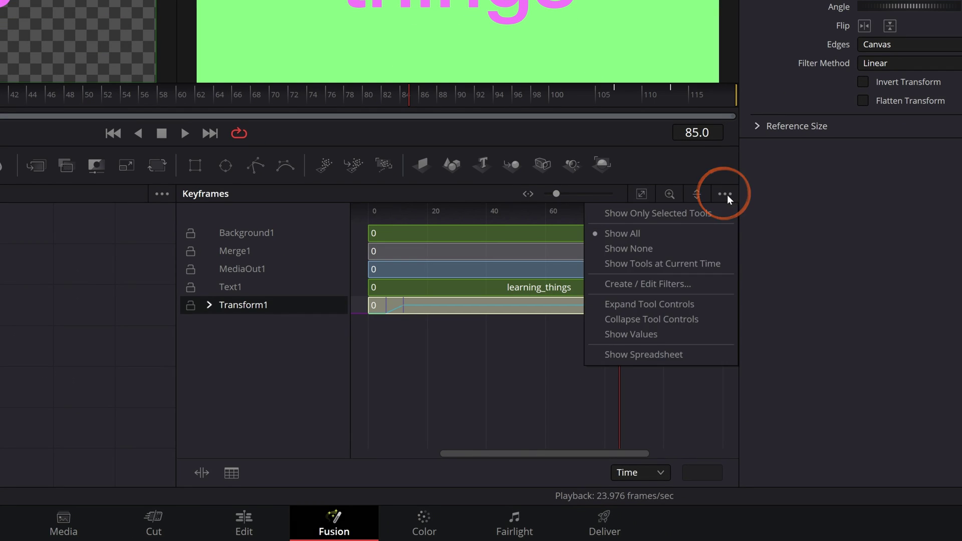
left_click(690, 215)
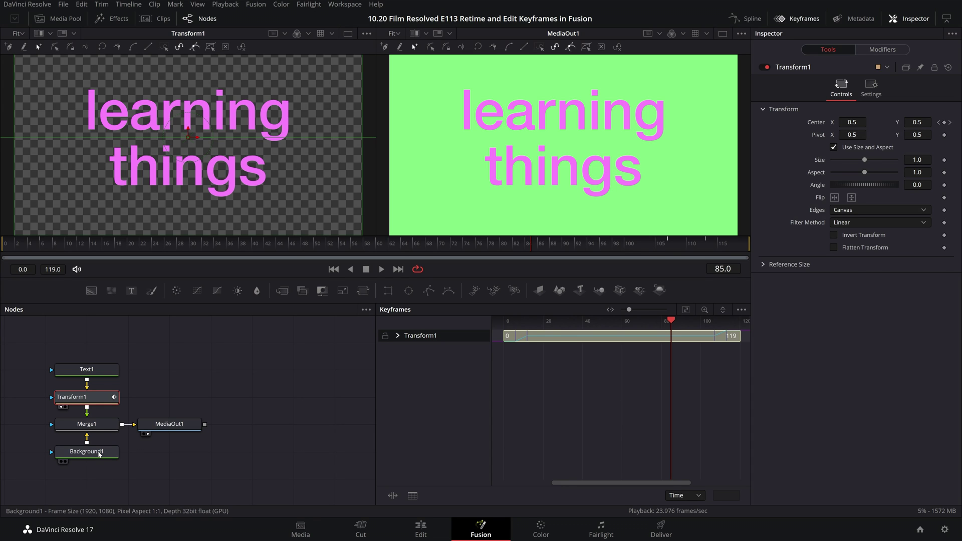
left_click(99, 452, "ctrl")
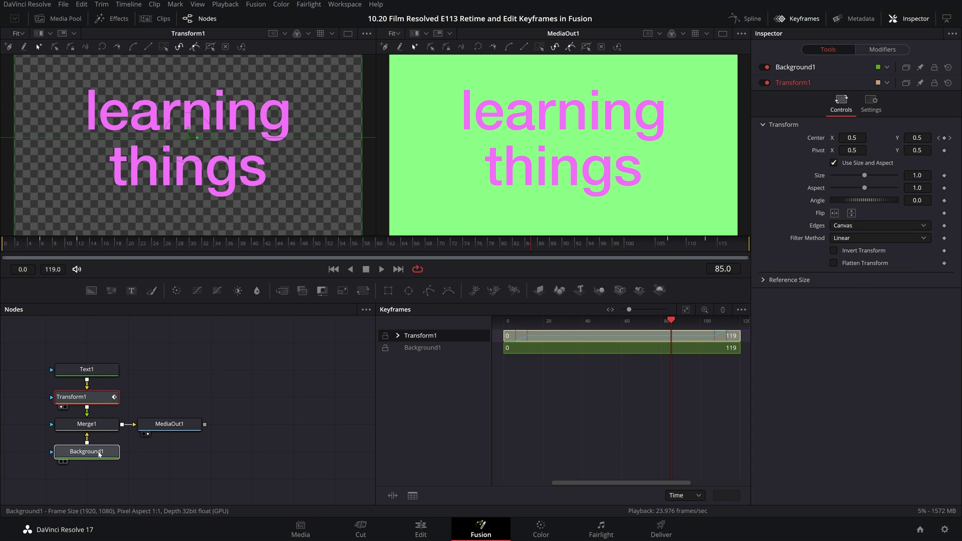
left_click(99, 452, "ctrl")
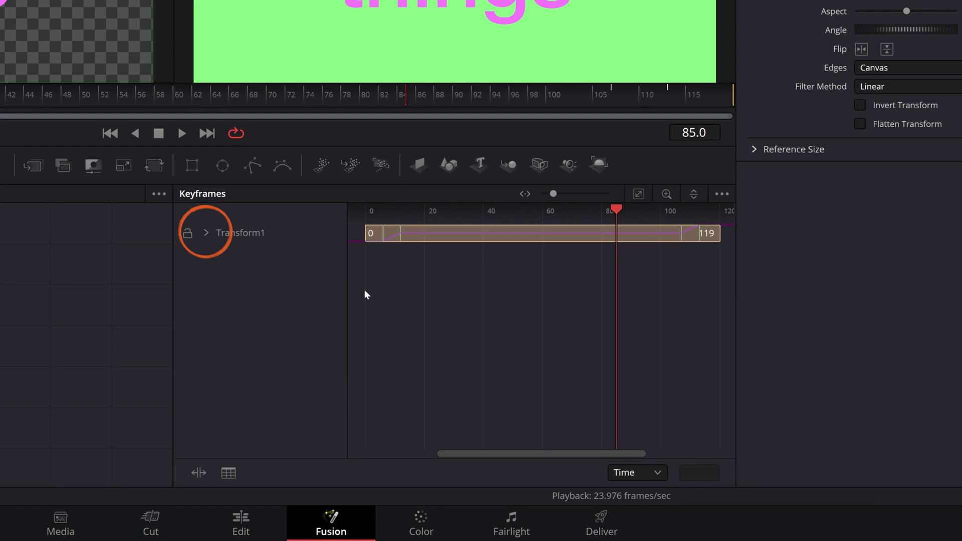
Expand Transform1's Center displacement track, inspect its first two keyframes up close, and fit all keyframes back in view
left_click(206, 233)
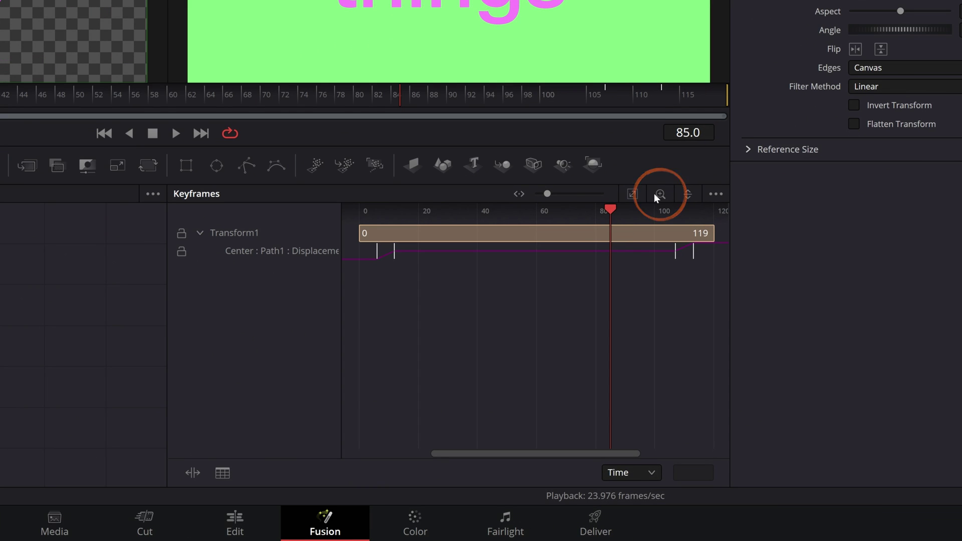
left_click_drag(414, 272, 358, 232)
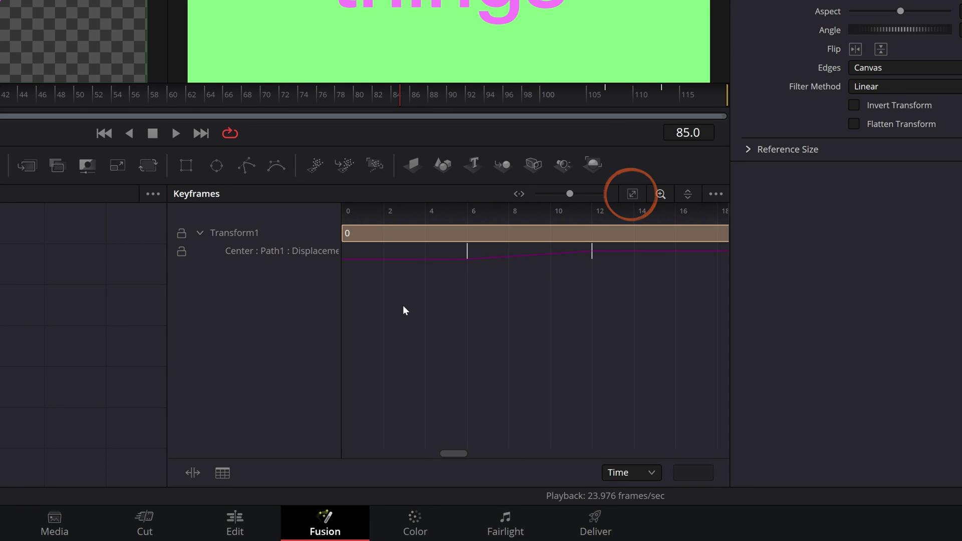
left_click(633, 195)
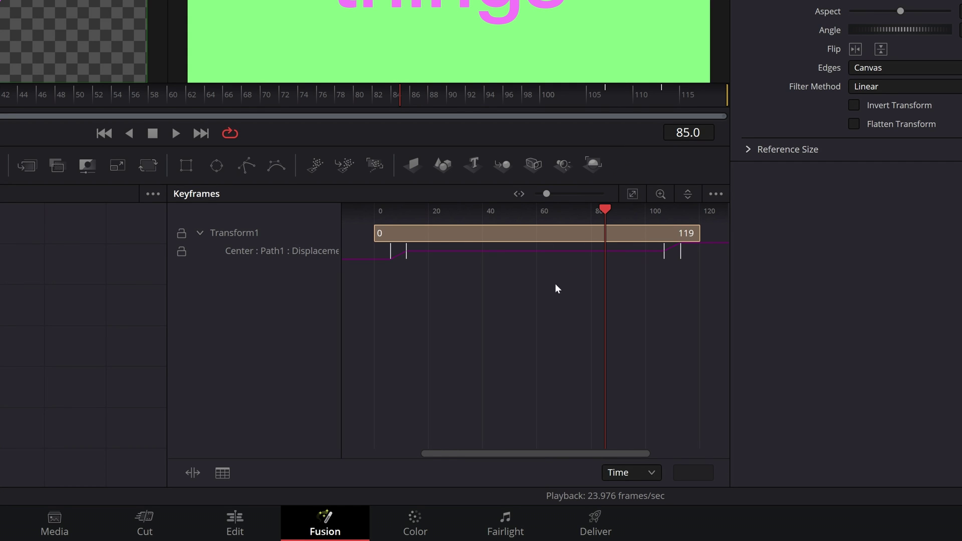
Scrub the playhead in the Keyframes editor and leave it at frame 60
left_click(536, 210)
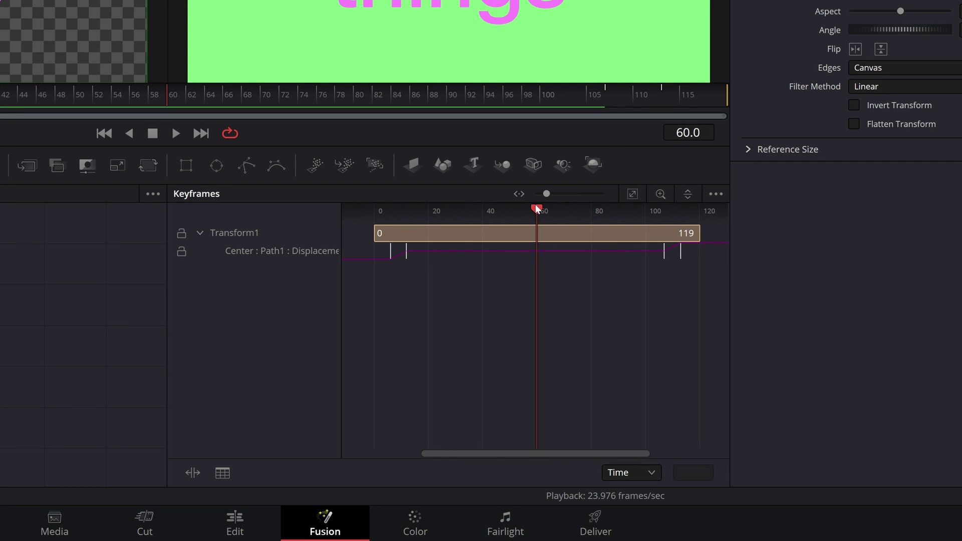
left_click_drag(470, 210, 525, 319)
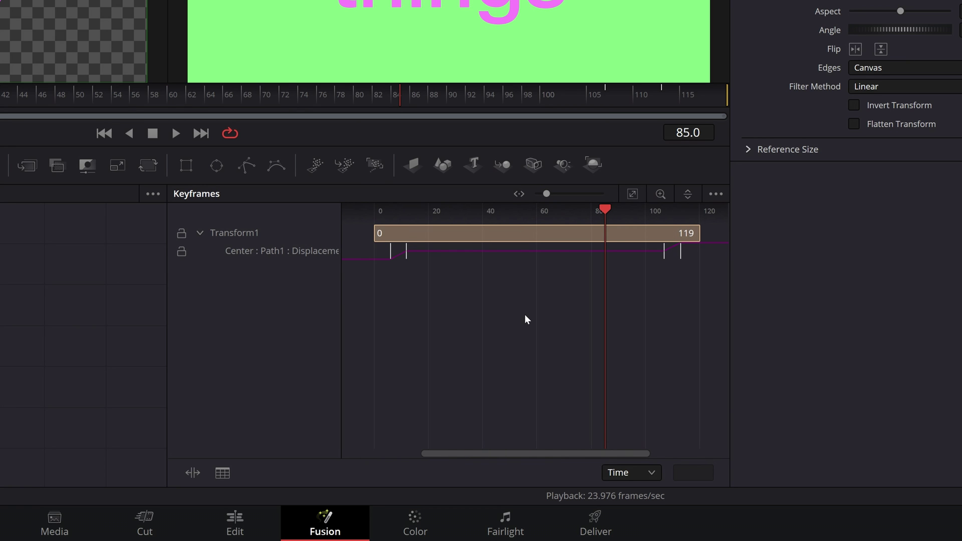
left_click_drag(604, 209, 537, 209)
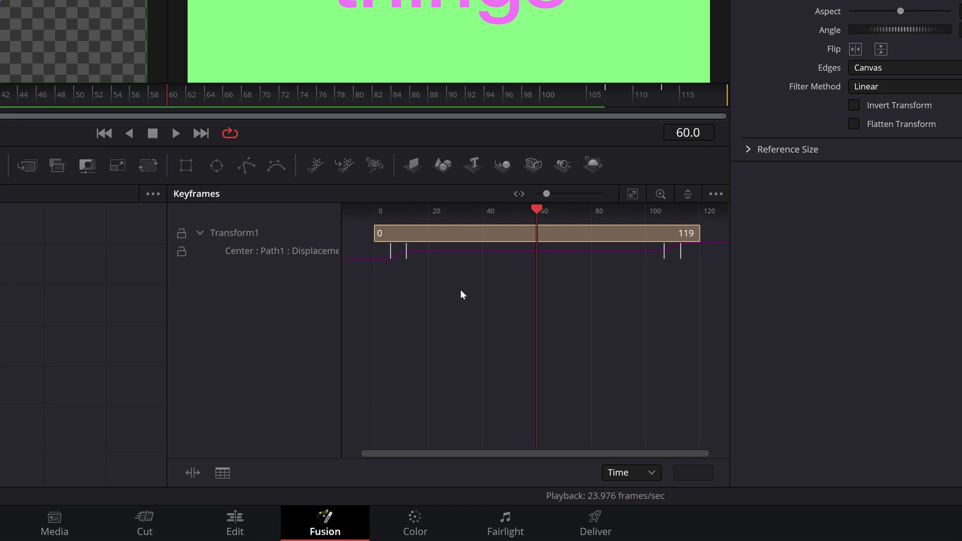
Try moving the first Center keyframe of Transform1 later in time, and undo the move
left_click(389, 255)
left_click_drag(387, 255, 431, 254)
key("ctrl+z")
key("ctrl+z")
key("ctrl+z")
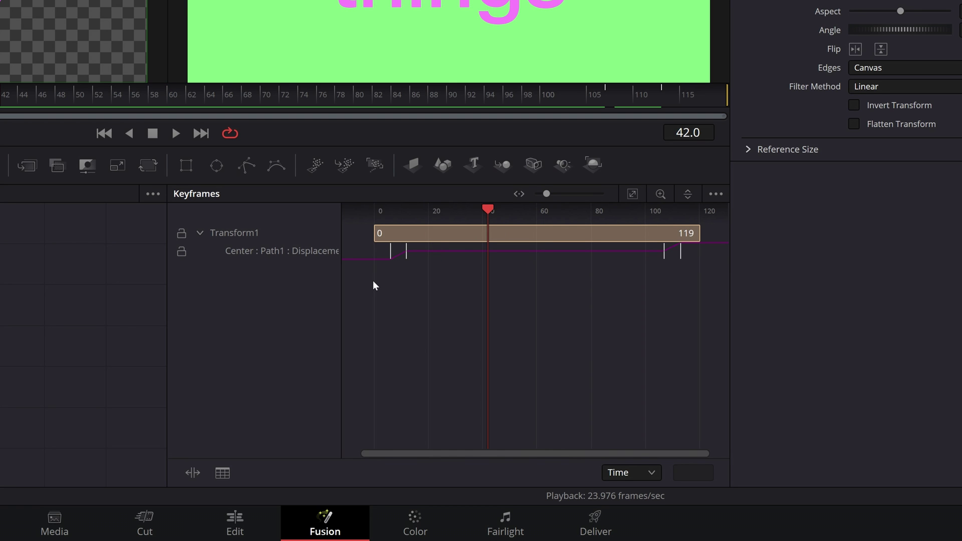
Try moving the first two Center keyframes together to an earlier time, and play the animation from the start
left_click_drag(400, 272, 450, 245)
left_click_drag(387, 254, 372, 254)
left_click_drag(487, 207, 375, 207)
key("space")
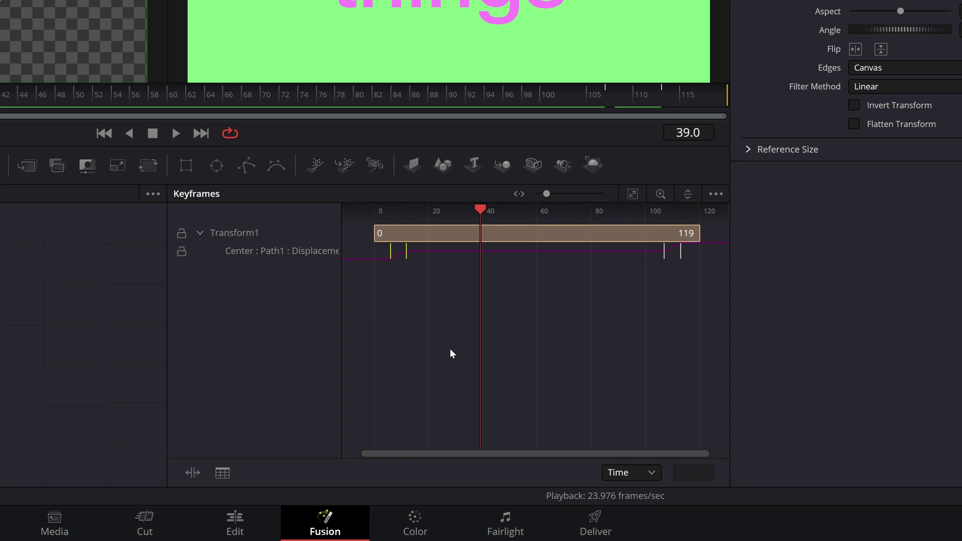
Add the first three Center keyframes one by one to the selection, try shifting them slightly earlier, and undo the shift
left_click(391, 253)
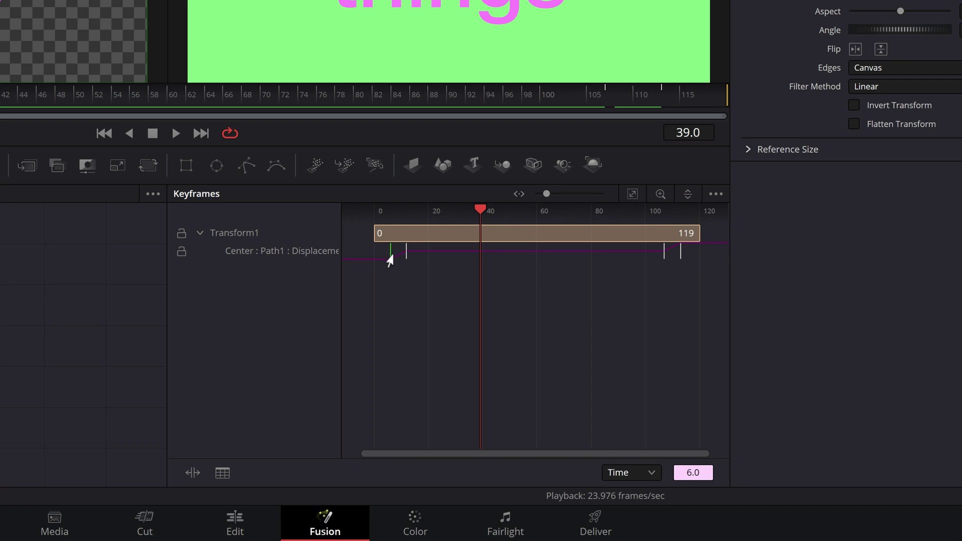
left_click(406, 253, "ctrl")
left_click(663, 252, "ctrl")
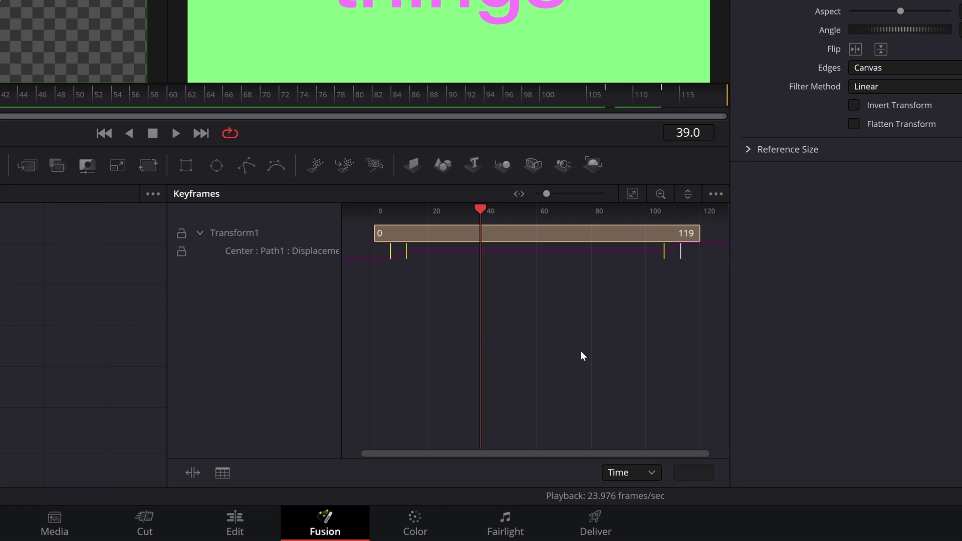
mouse_move(387, 254)
left_mouse_down()
mouse_move(376, 251)
mouse_move(378, 261)
left_mouse_up()
key("ctrl+z")
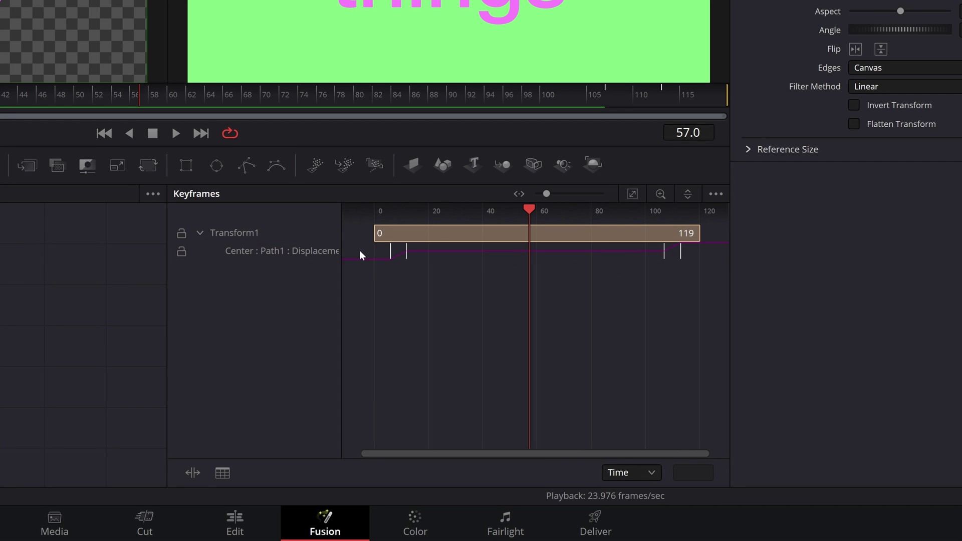
Try shifting the keyframes by moving the Center displacement track later from before its first keyframe, and undo the change
left_click(360, 252)
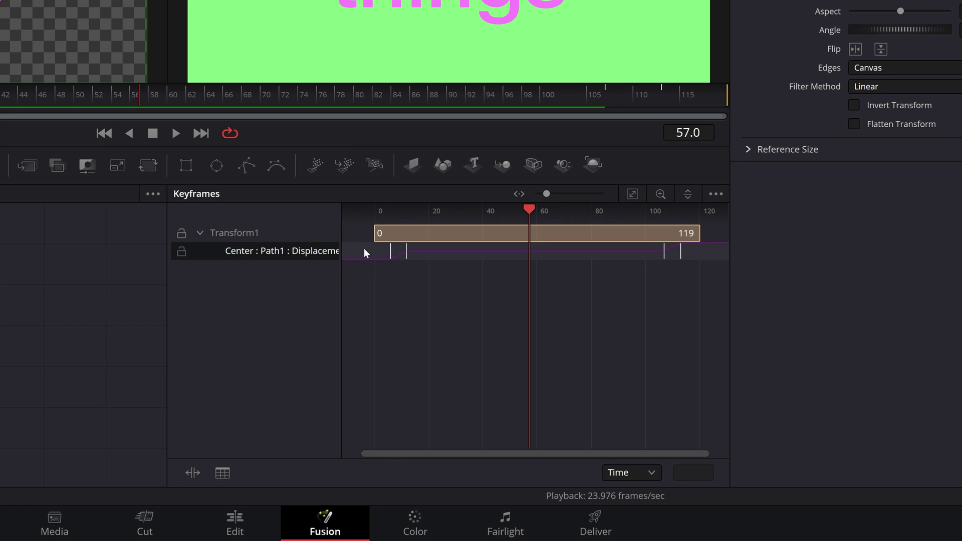
left_click_drag(364, 248, 384, 247)
key("ctrl+z")
Place the playhead at frame 60 and delete the last Center keyframe, at frame 113
left_click(536, 209)
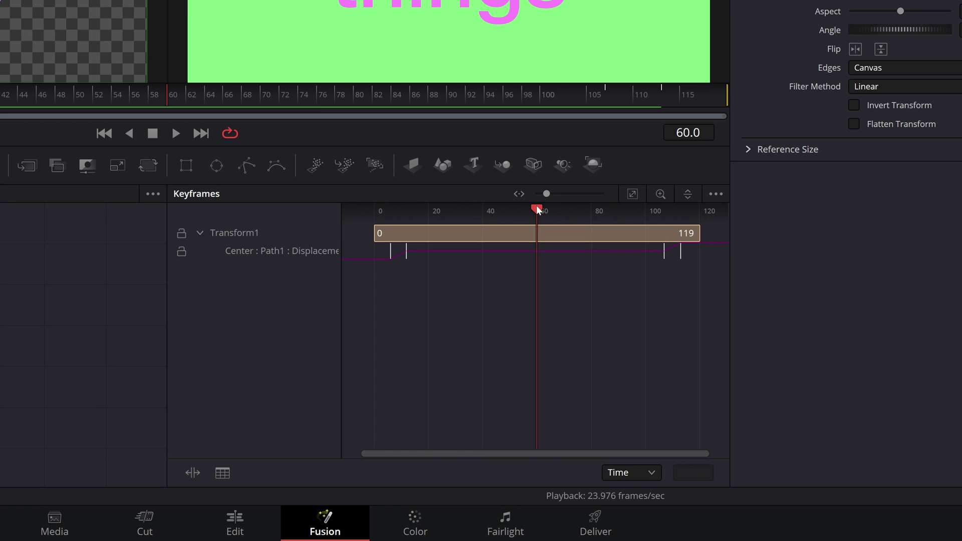
left_click(680, 253)
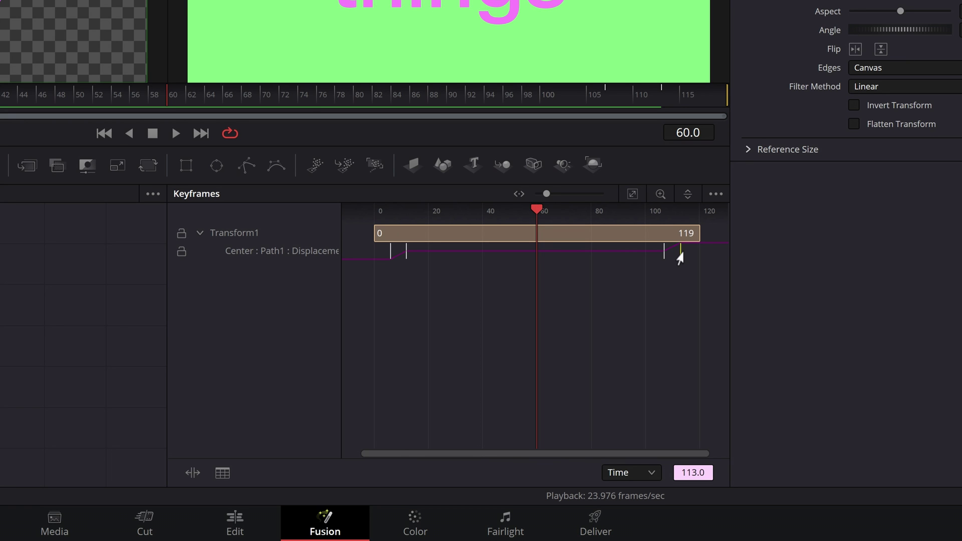
key("Delete")
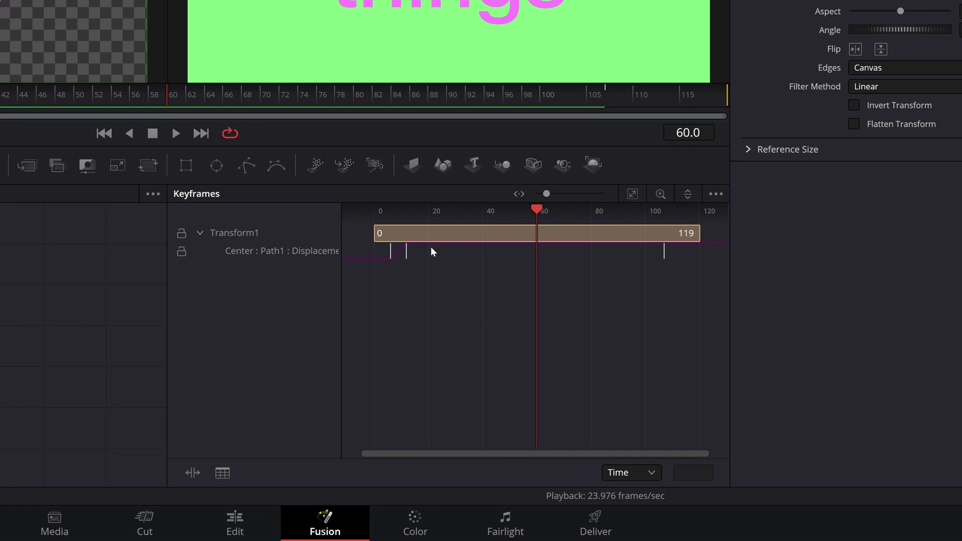
Copy the Center keyframe at frame 6, paste it at frame 113, and scrub back through the end of the animation
left_click(389, 252)
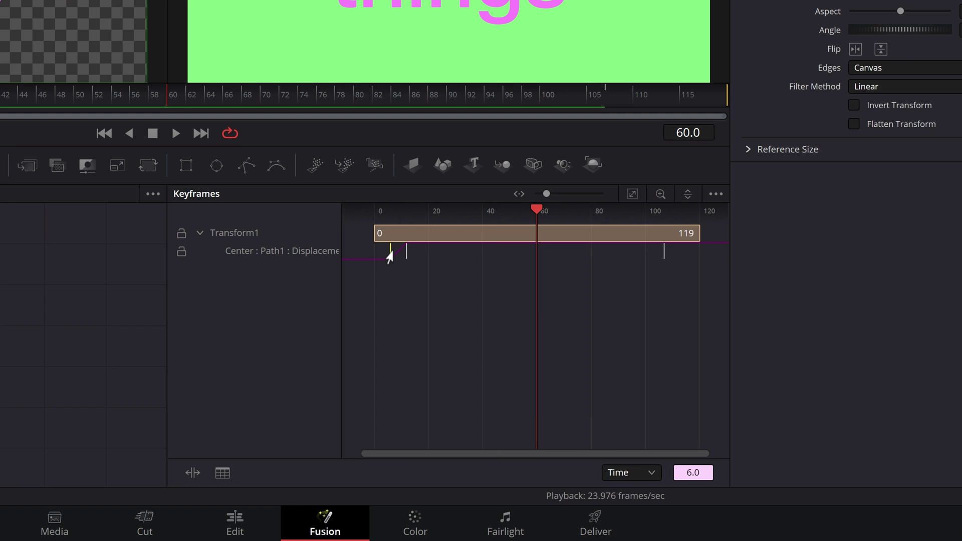
key("ctrl+c")
left_click(689, 252)
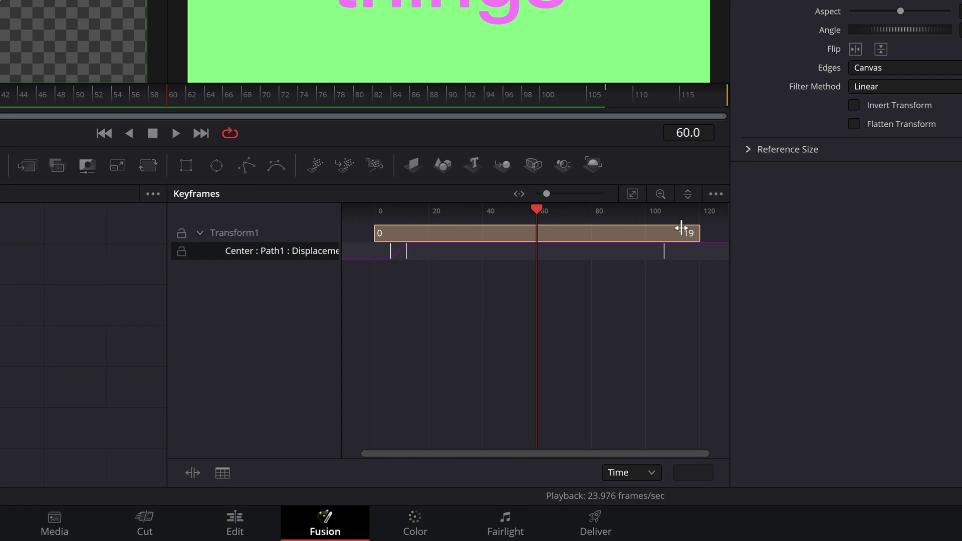
left_click_drag(539, 209, 681, 207)
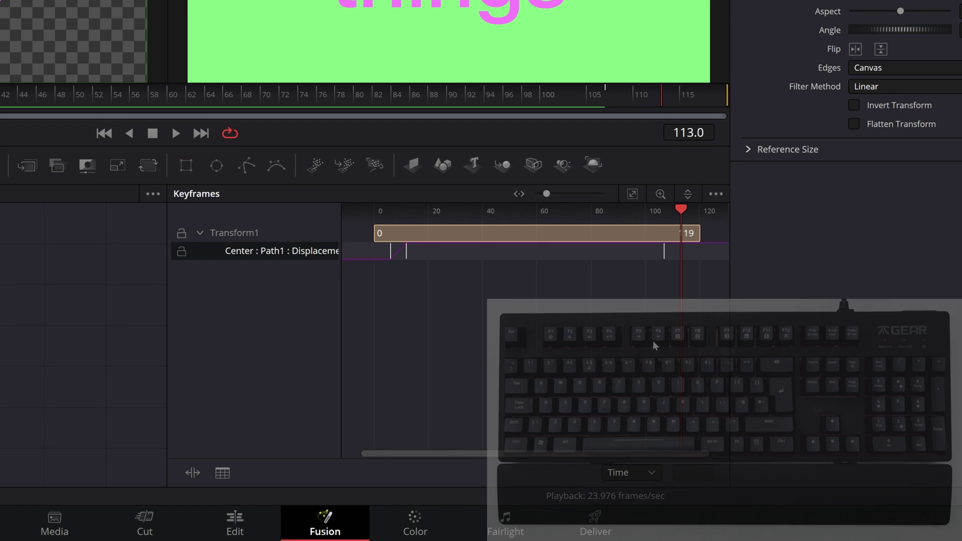
key("ctrl+v")
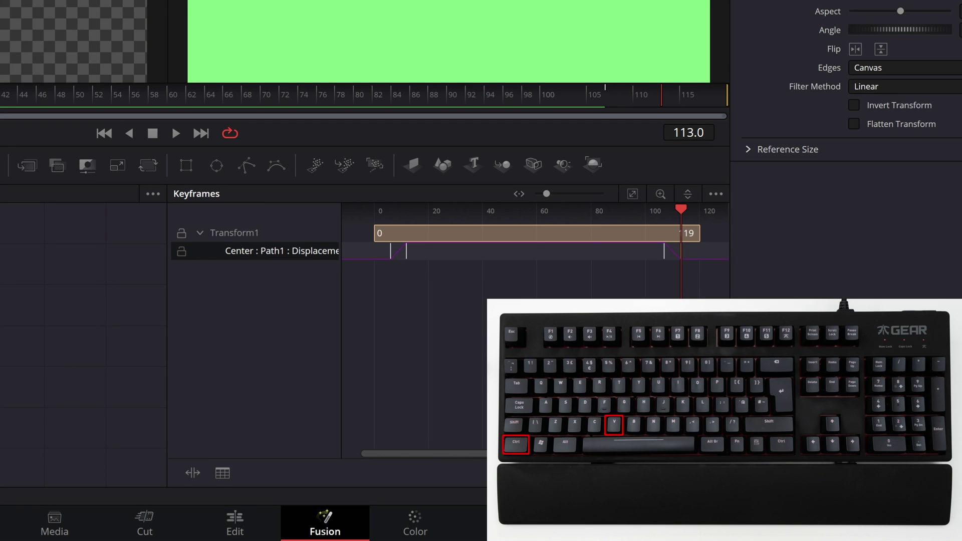
left_click_drag(681, 209, 642, 217)
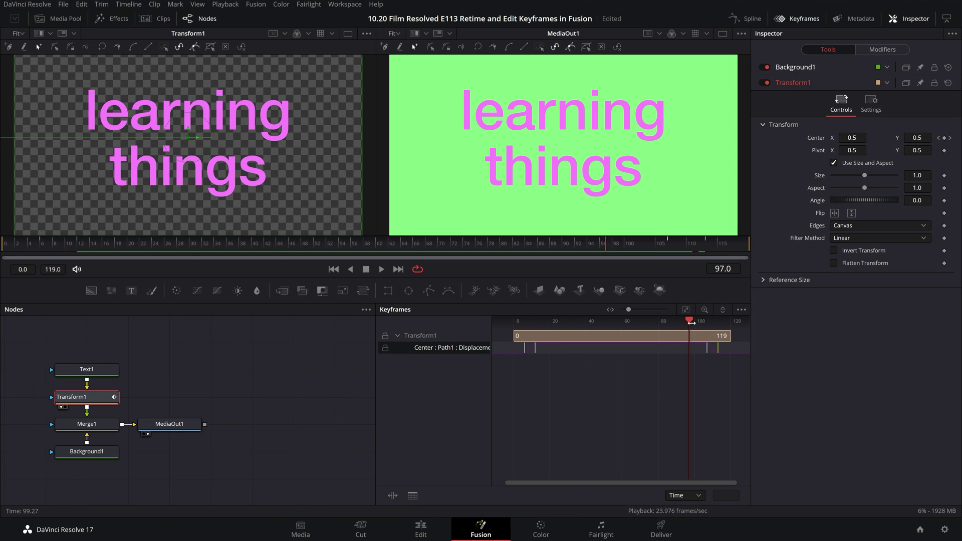
left_click_drag(692, 325, 643, 402)
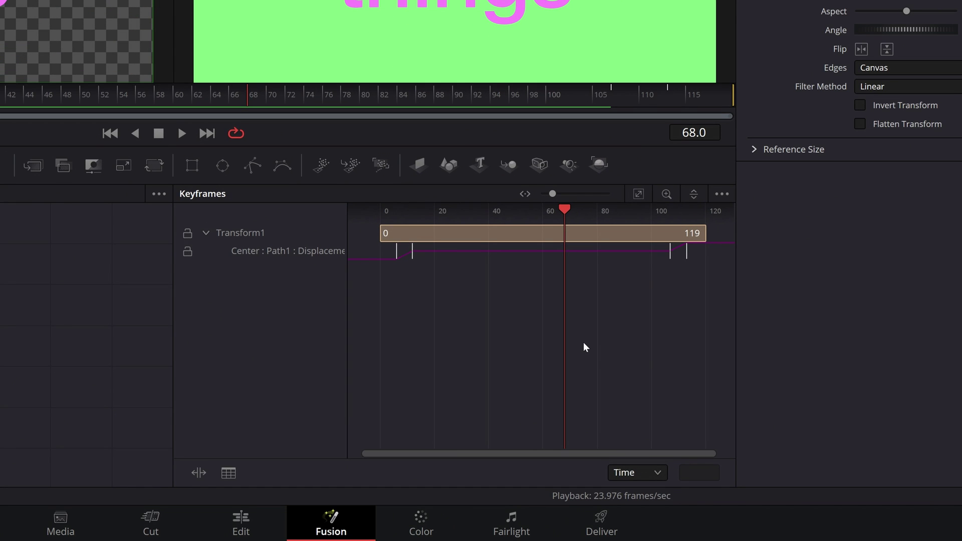
Move the second Center keyframe to frame 24 using the Time value, and undo the change
left_click(657, 473)
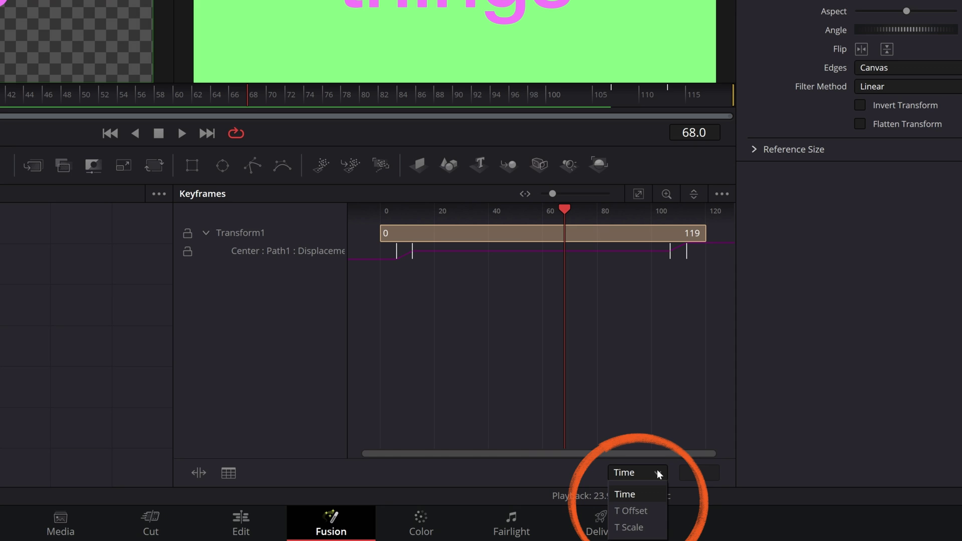
left_click(658, 474)
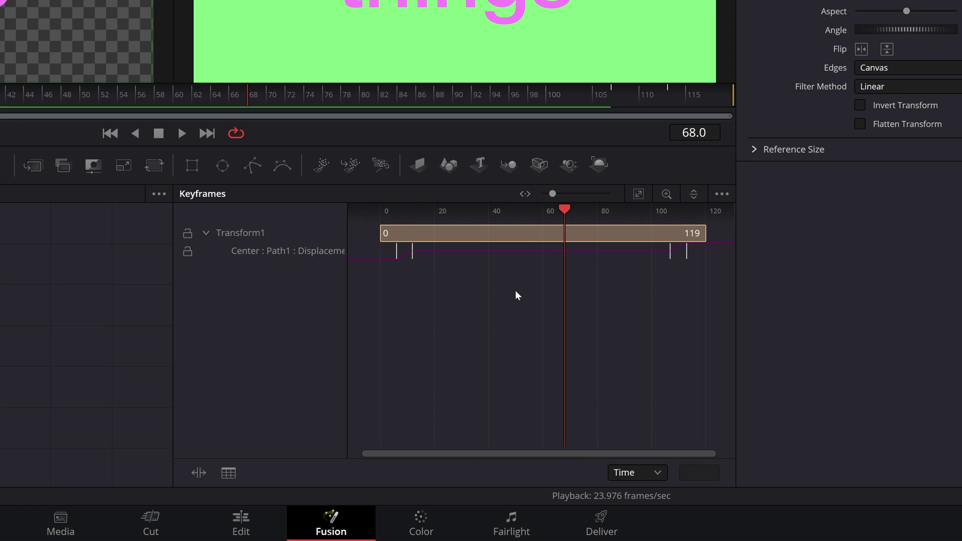
left_click_drag(561, 209, 516, 209)
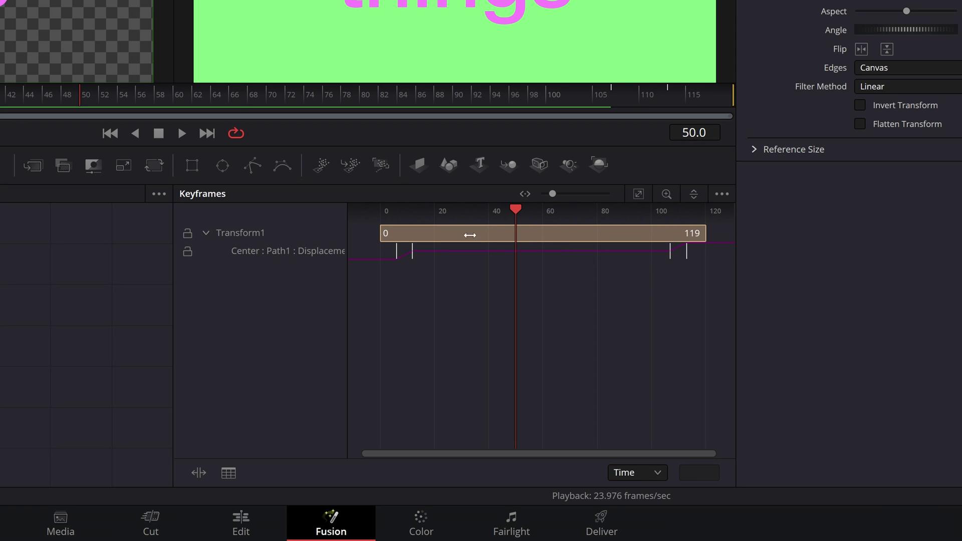
left_click(407, 261)
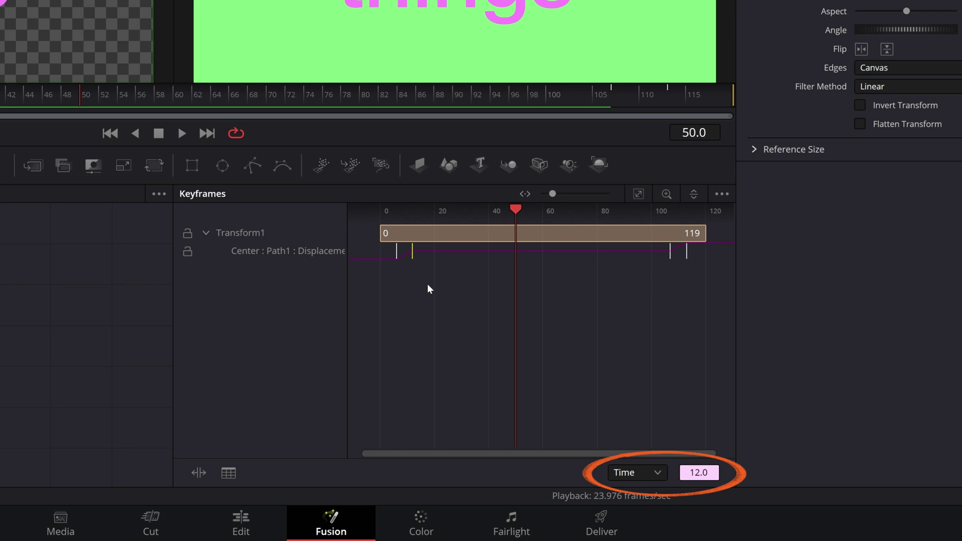
left_click(699, 472)
type("24")
key("Return")
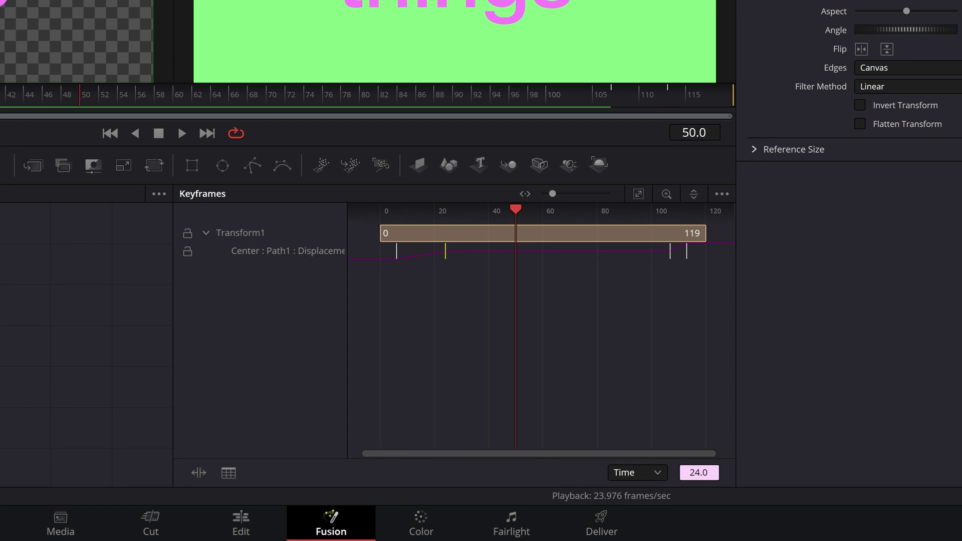
key("ctrl+z")
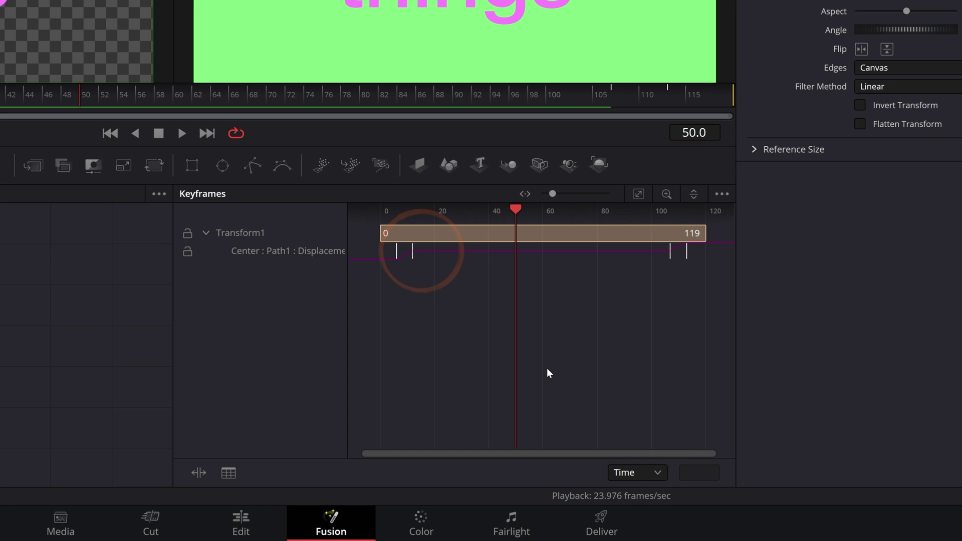
Shift the second Center keyframe, at frame 12, by 12 frames using T Offset
left_click(411, 254)
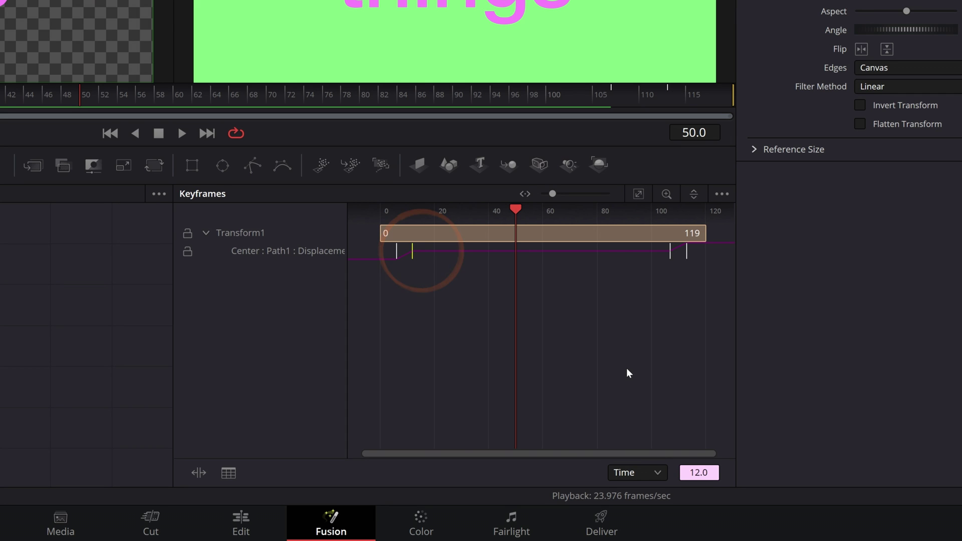
left_click(657, 471)
left_click(647, 512)
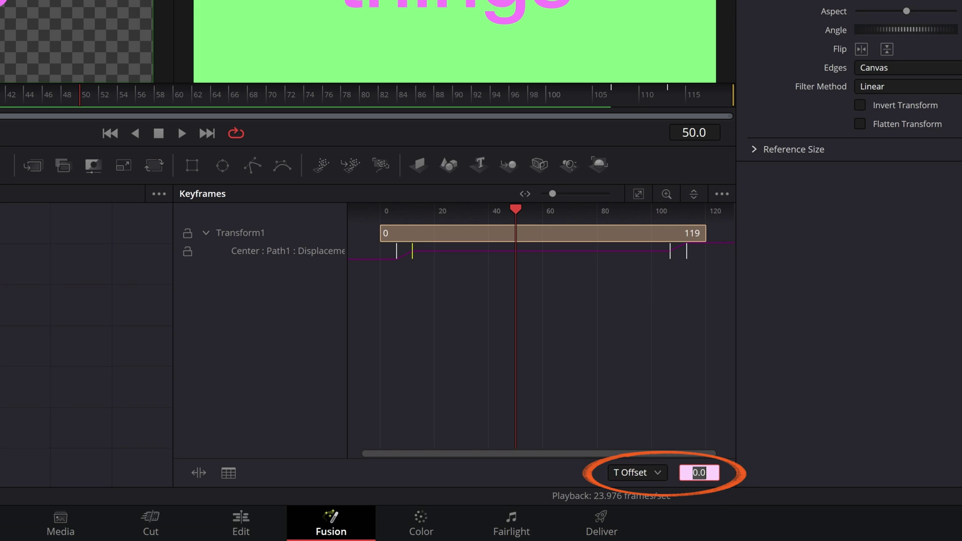
type("12")
key("Return")
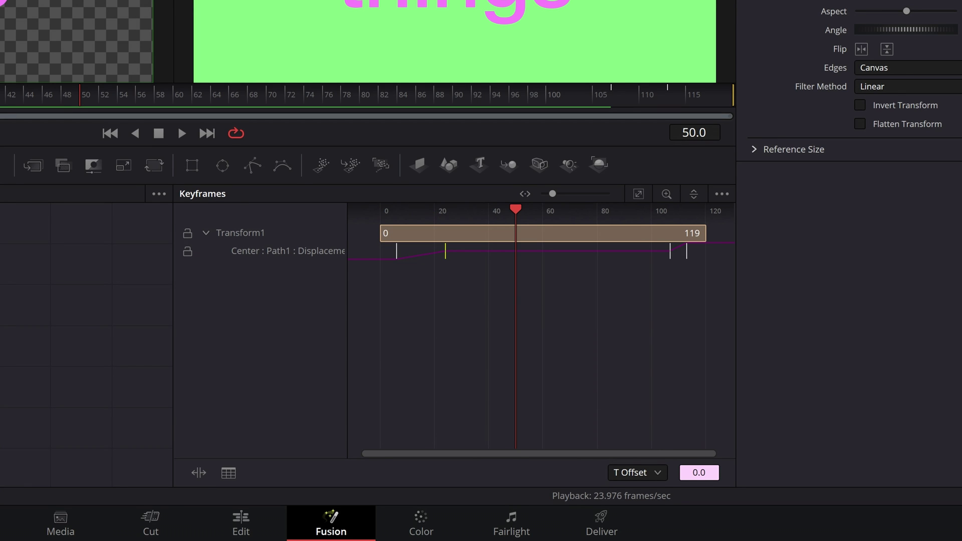
Apply a T Offset of -12 frames to the selected Center keyframe
left_click(699, 472)
type("-12")
key("Return")
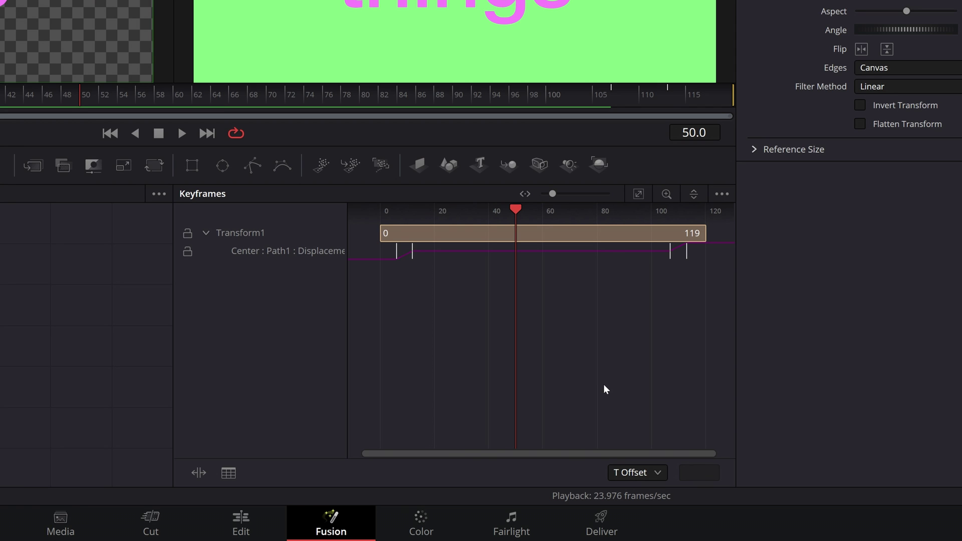
Place the playhead on the first Center keyframe at frame 6 and scale the second keyframe's time with a T Scale of 2
left_click(409, 258)
left_click_drag(518, 209, 398, 211)
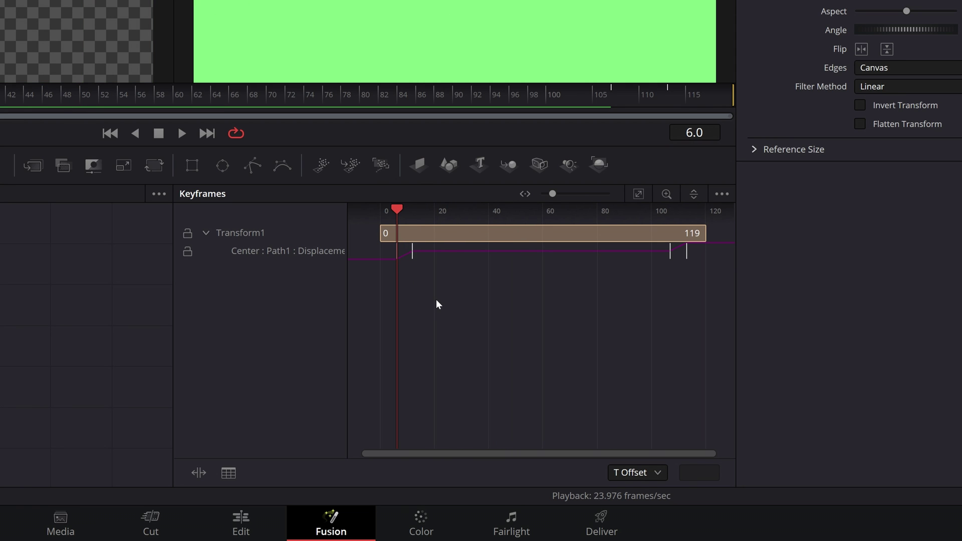
left_click(412, 255)
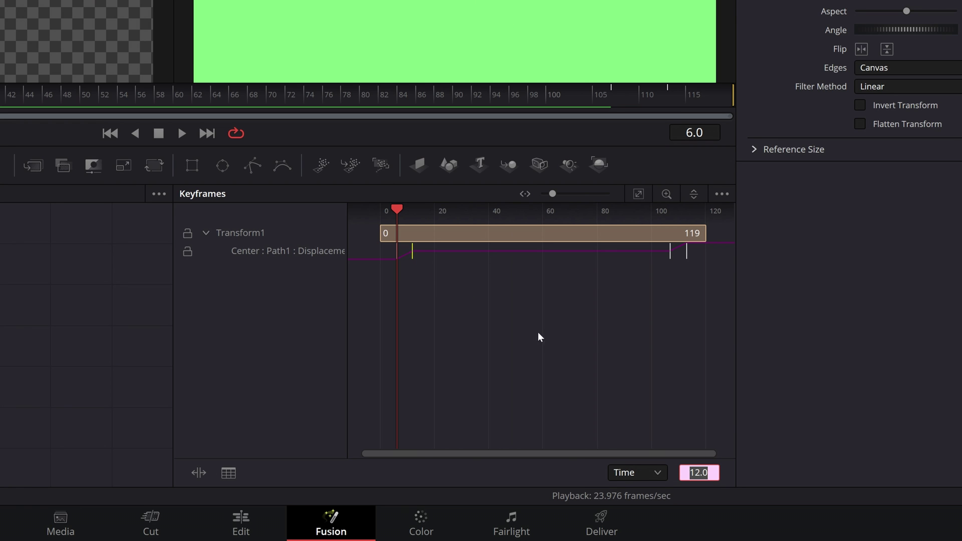
left_click(644, 472)
left_click(631, 527)
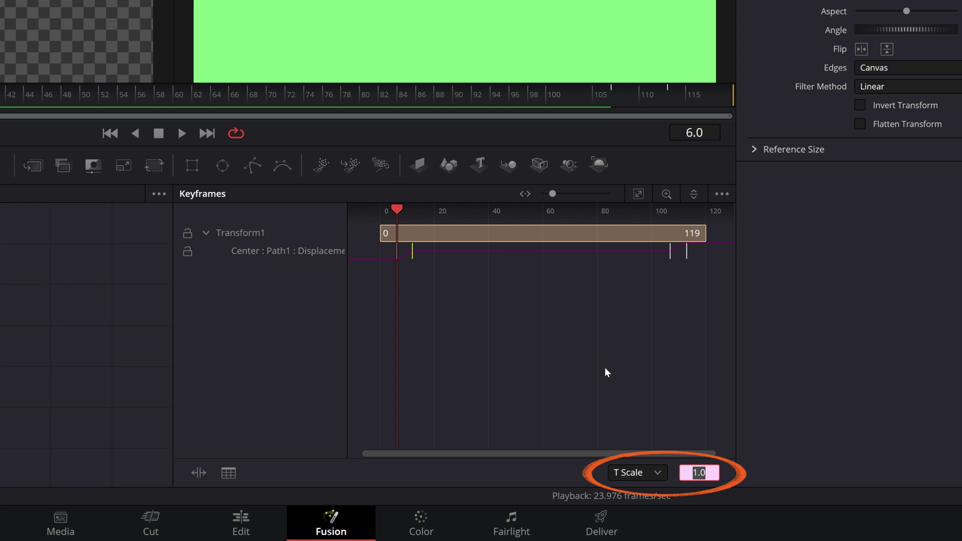
type("2")
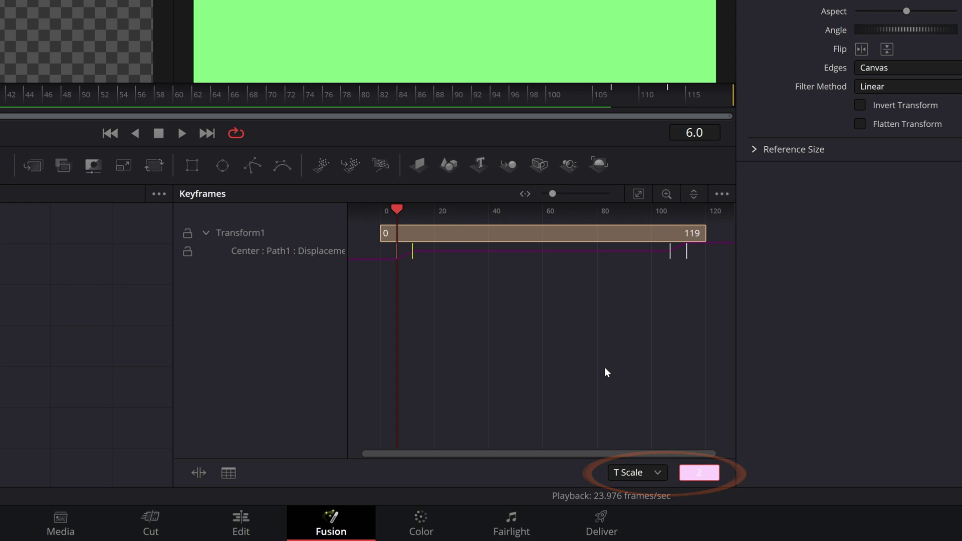
key("Return")
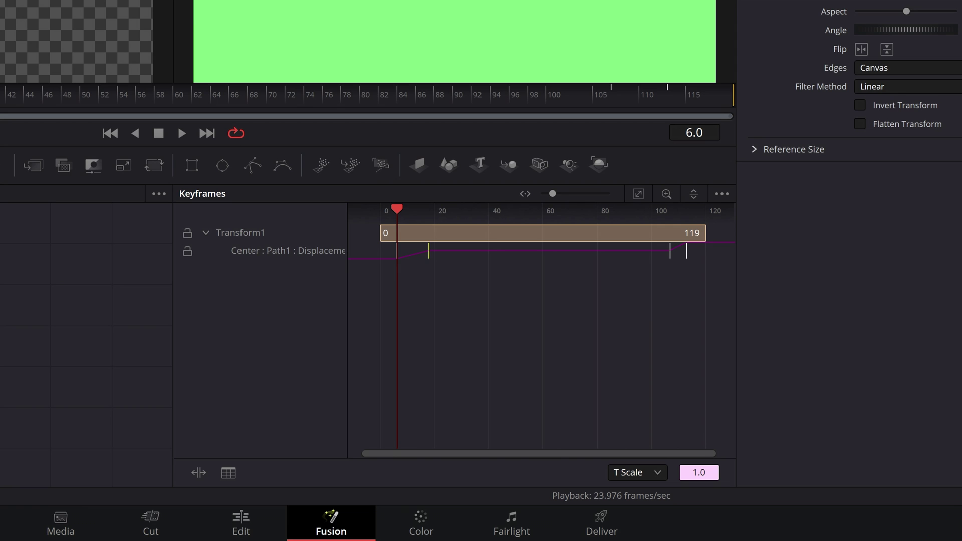
Rescale the second Center keyframe's timing relative to the playhead at frame 6, finishing with a T Scale of 2.15
left_click(699, 473)
key("BackSpace")
type("5")
key("Return")
left_click(699, 473)
type("2.15")
key("Return")
Place the playhead at frame 0, select the first two Center keyframes, and scale their timing with a T Scale of 2
left_click_drag(396, 207, 380, 207)
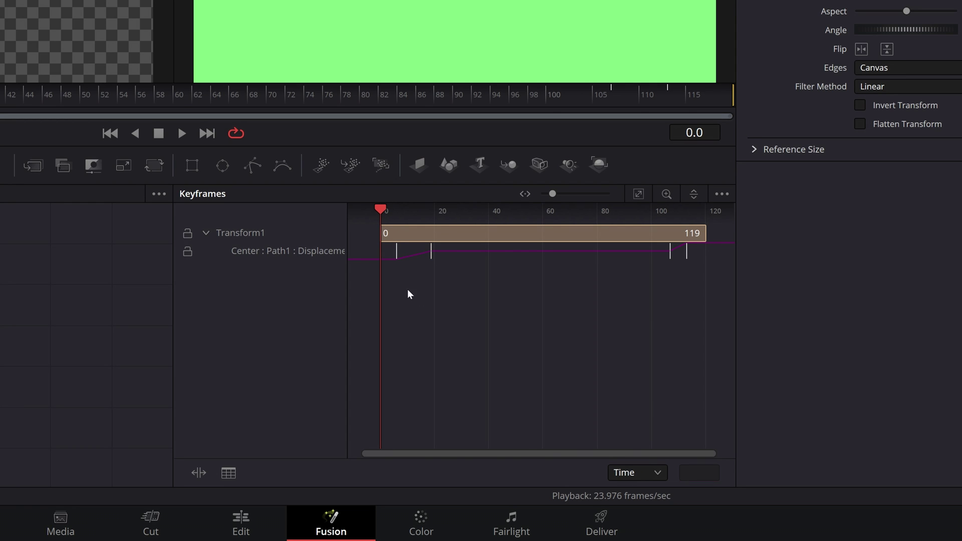
left_click_drag(393, 273, 448, 246)
left_click(636, 472)
left_click(649, 526)
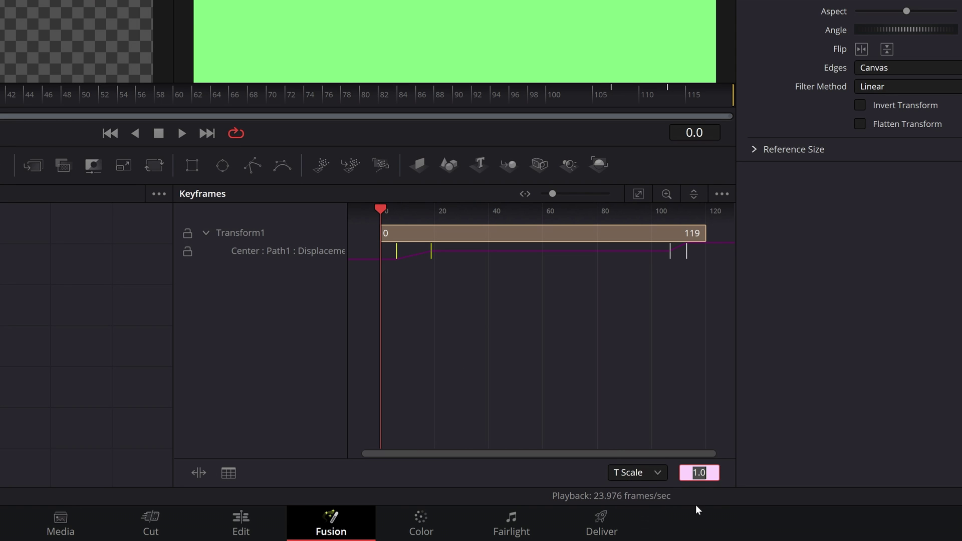
type("2")
key("Return")
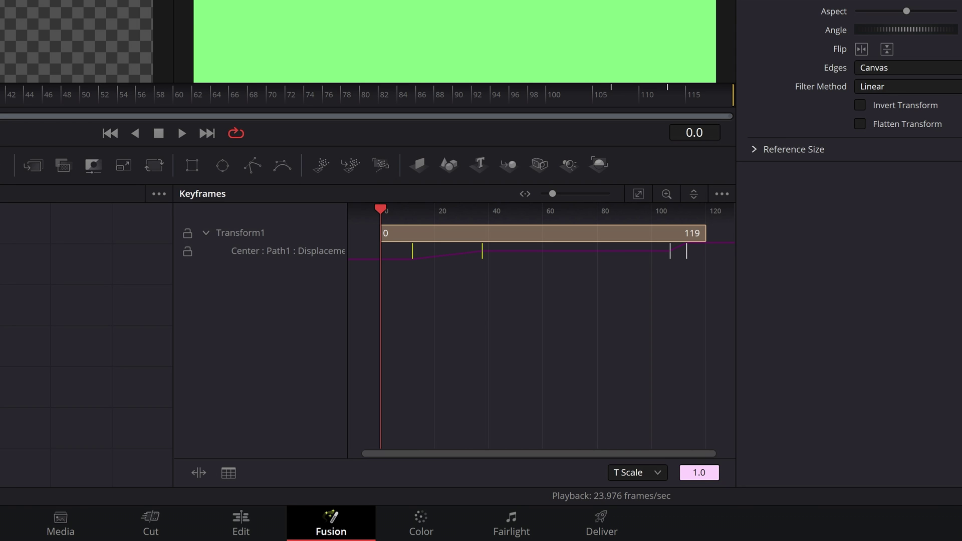